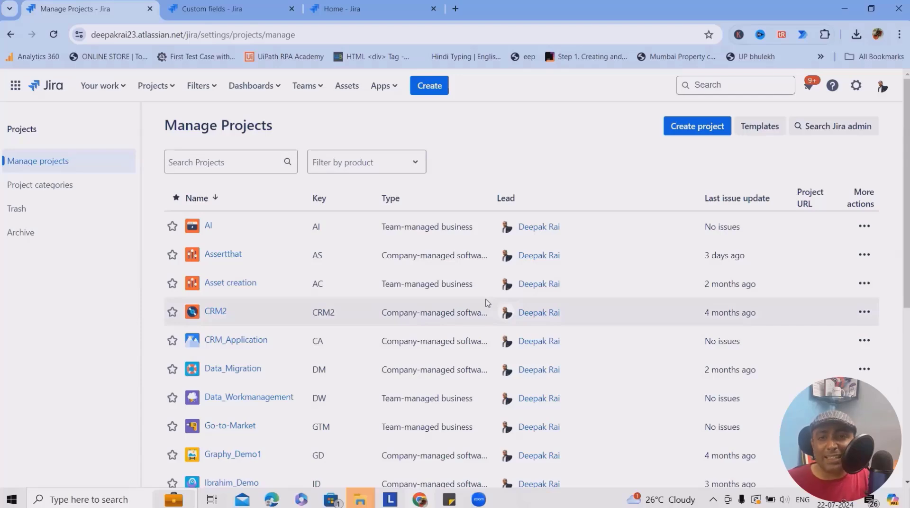
- Move the Data_Migration project to the trash from the Manage Projects list
scroll(488, 304, down, 3)
click(864, 133)
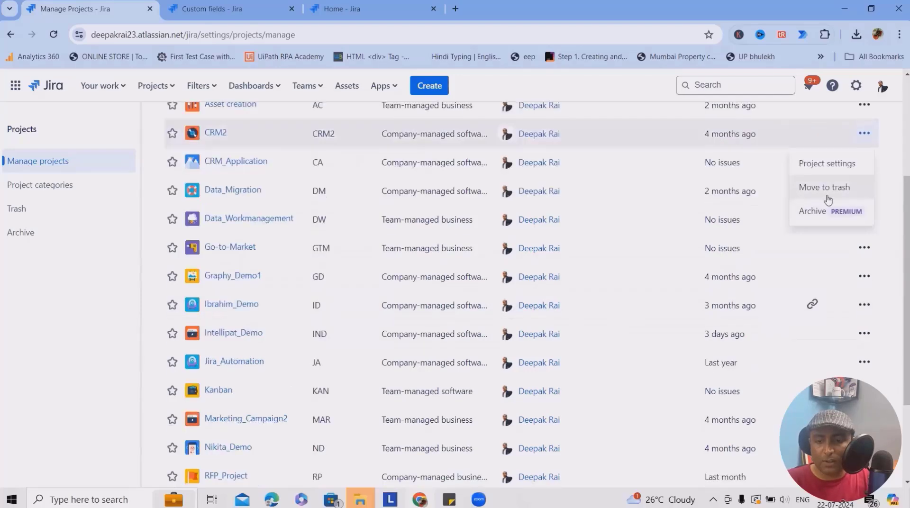
click(827, 188)
click(542, 228)
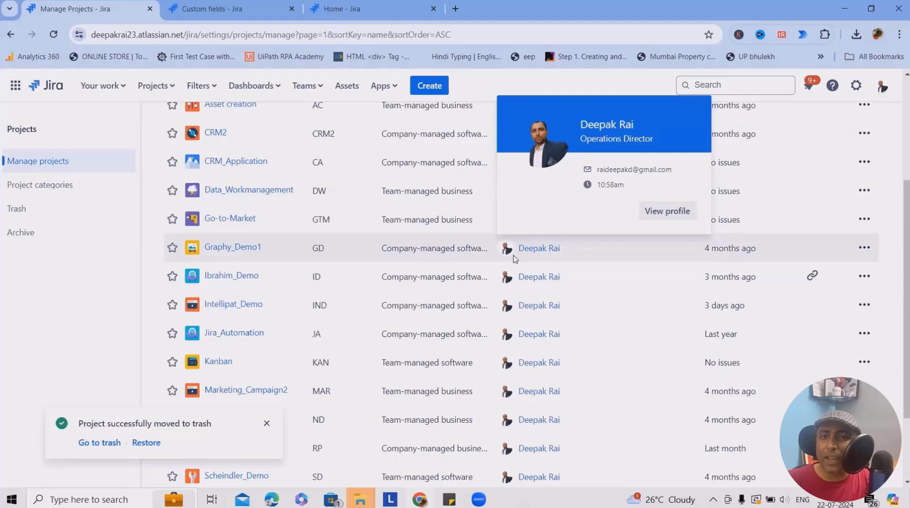
- Permanently delete the Data_Migration project from the projects trash and refresh the trash page
click(18, 217)
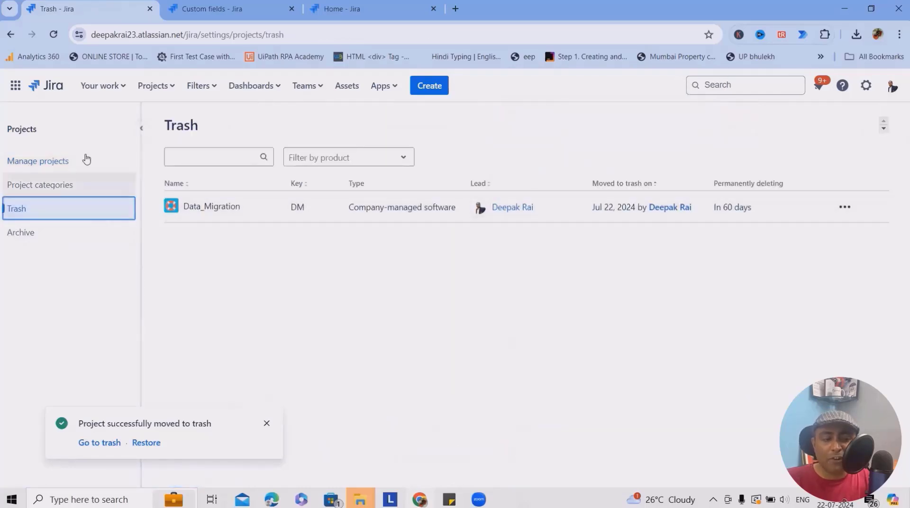
click(845, 207)
click(808, 237)
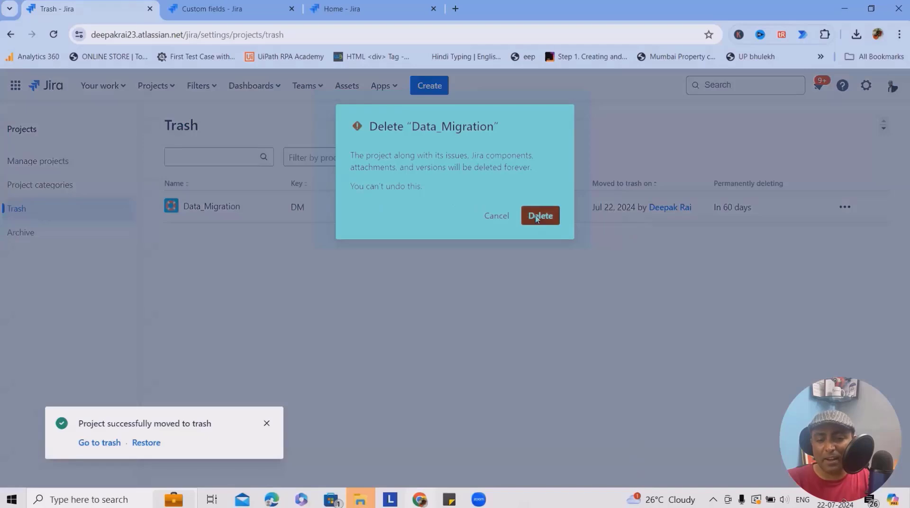
click(540, 215)
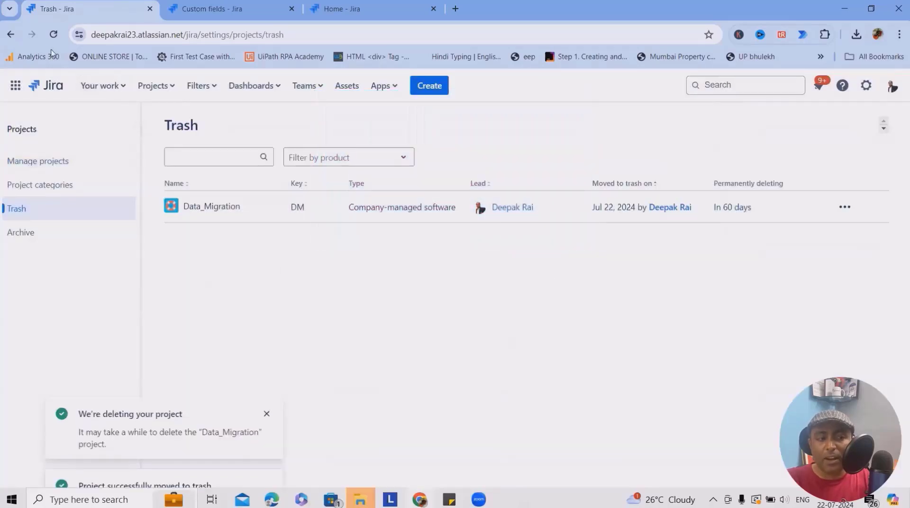
click(53, 34)
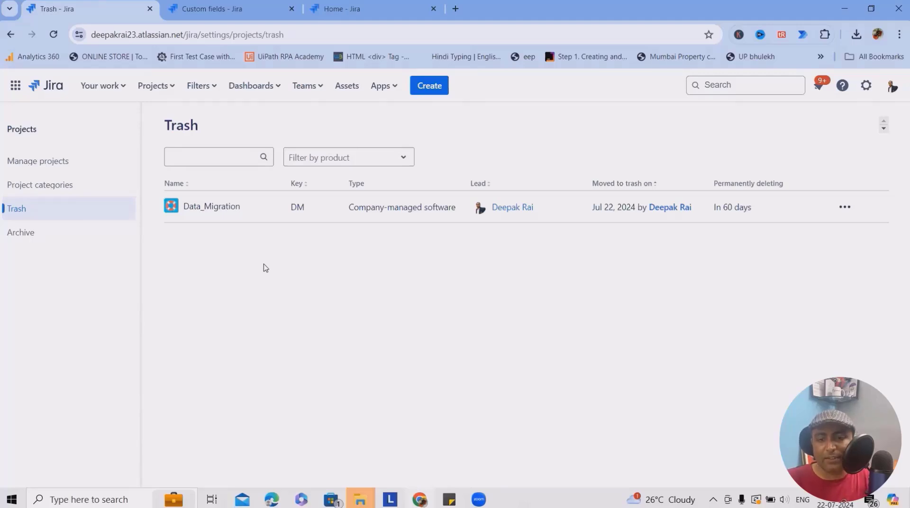
- Move the Change type custom field to the trash from the active custom fields list
click(866, 85)
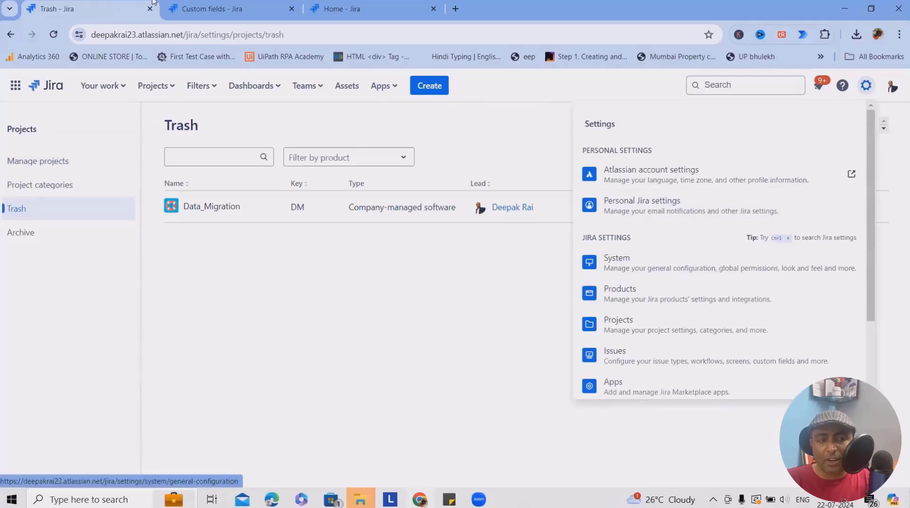
click(215, 9)
scroll(29, 284, down, 3)
scroll(573, 345, down, 8)
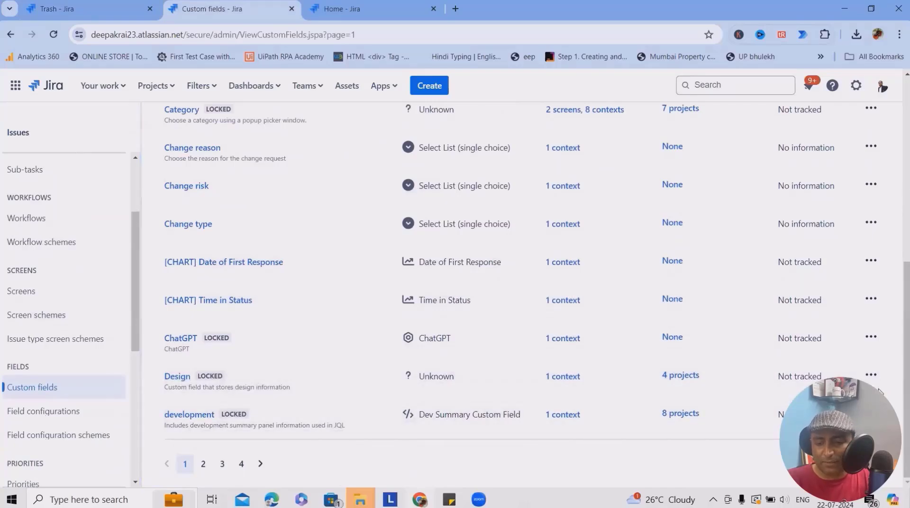
scroll(451, 347, up, 8)
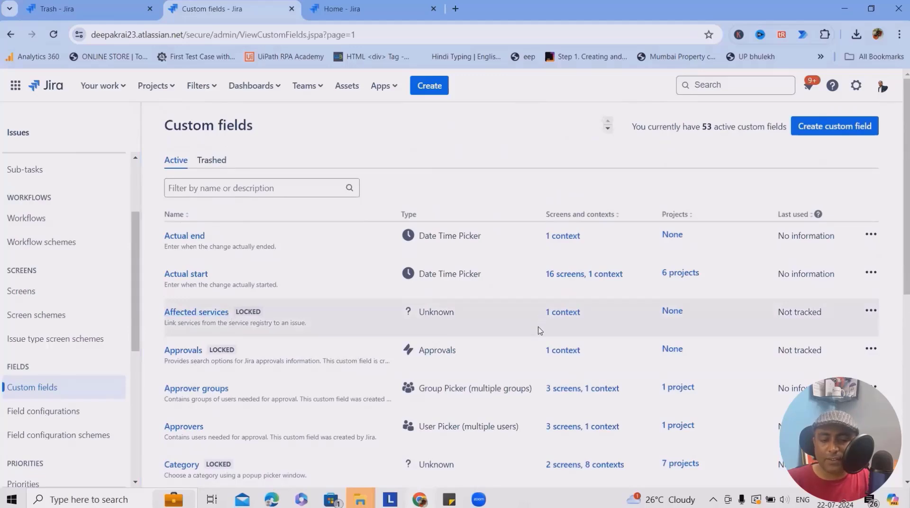
scroll(538, 332, down, 5)
scroll(521, 284, up, 6)
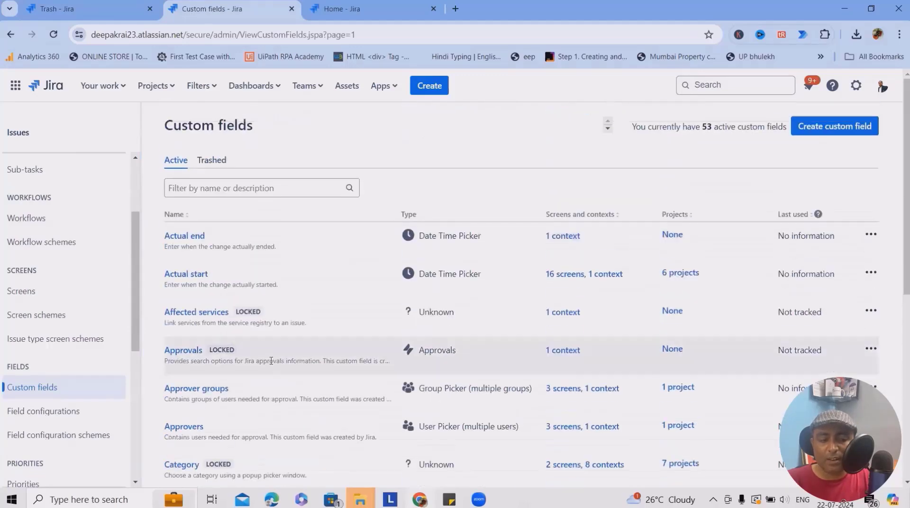
scroll(576, 437, down, 5)
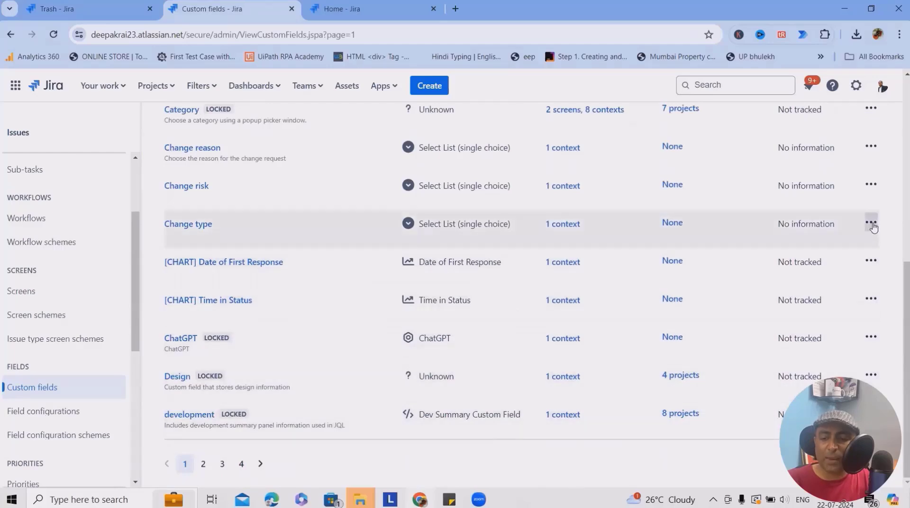
click(872, 223)
click(804, 355)
click(529, 258)
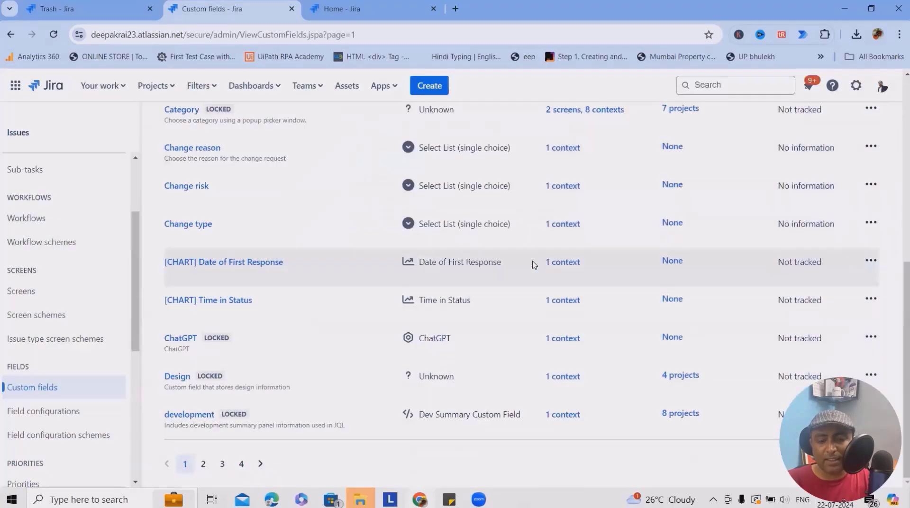
- Reload the projects trash to check whether the Data_Migration project is gone
click(71, 9)
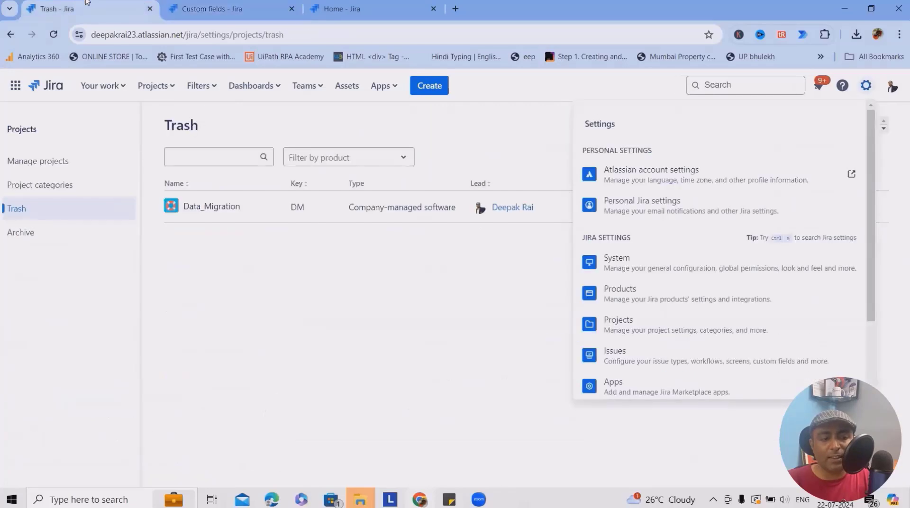
click(53, 34)
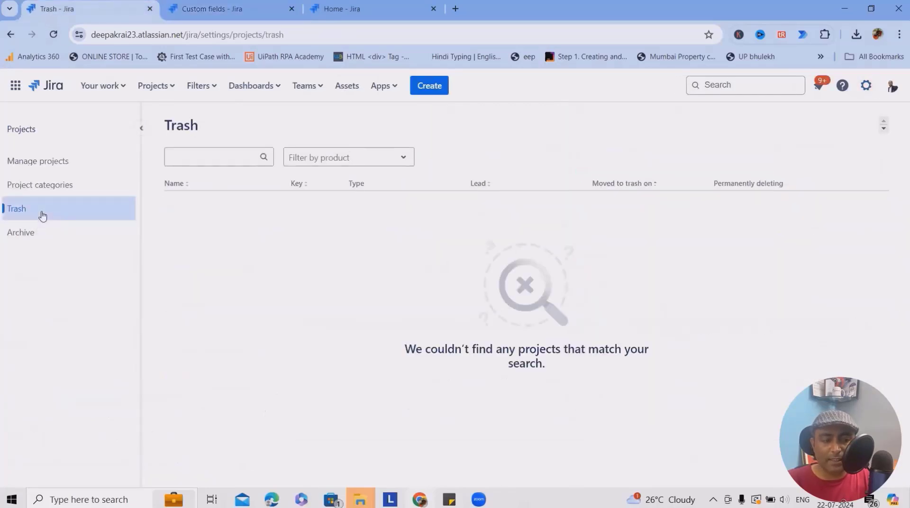
- Delete the Intellipat issue type and check the remaining entries in the issue types list
click(237, 6)
scroll(53, 358, down, 3)
scroll(57, 341, up, 3)
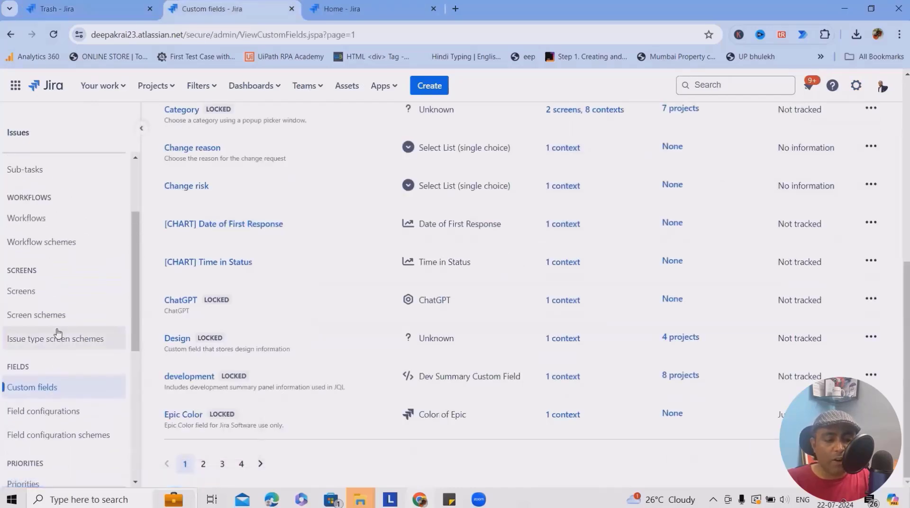
scroll(60, 326, up, 3)
click(43, 217)
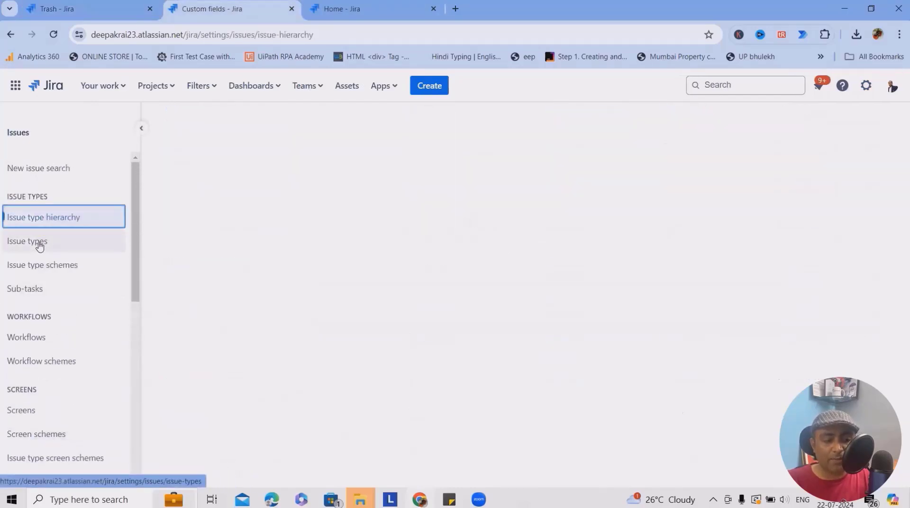
click(38, 242)
scroll(417, 361, up, 3)
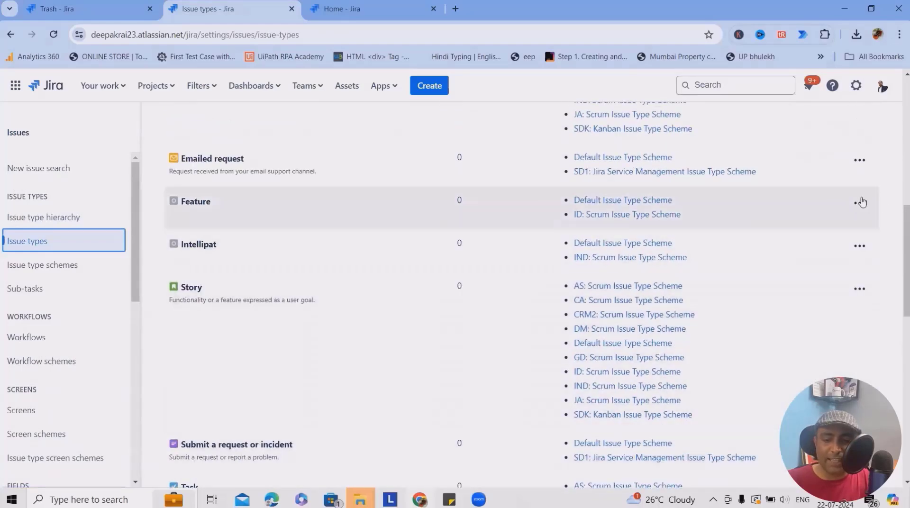
click(862, 245)
click(842, 322)
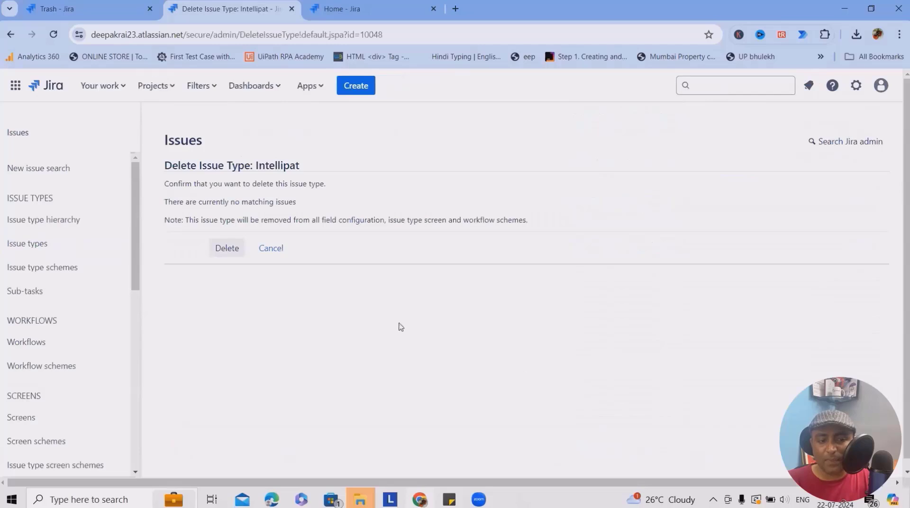
click(229, 249)
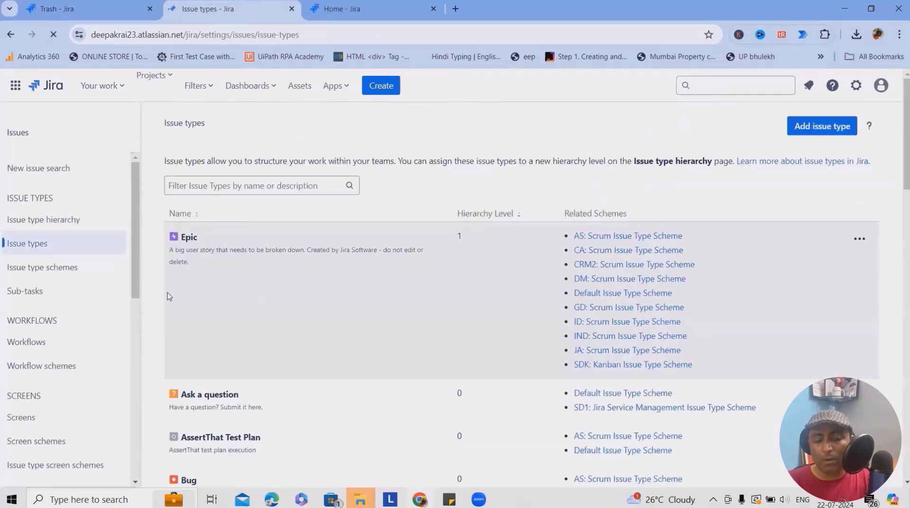
scroll(319, 336, down, 10)
scroll(401, 220, up, 8)
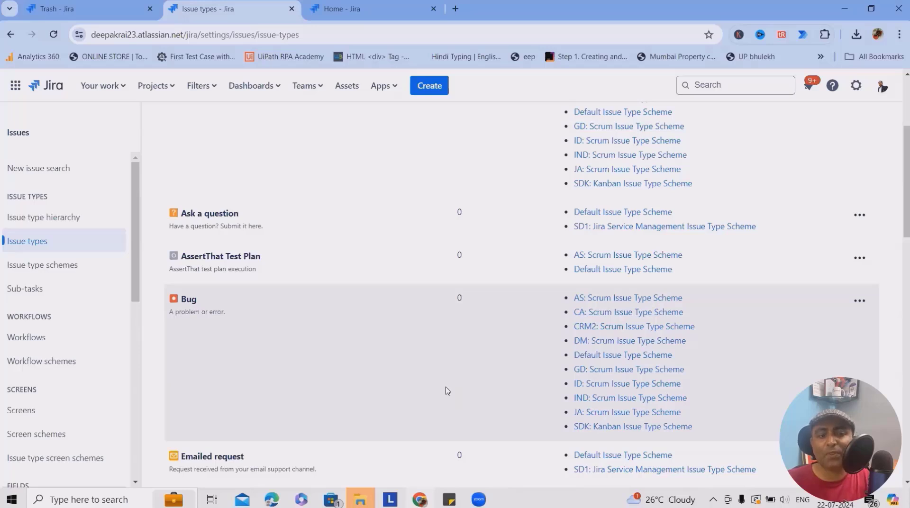
- Open the Revyz Data Manager backup area and view the backup jobs of the last 7 days
click(341, 8)
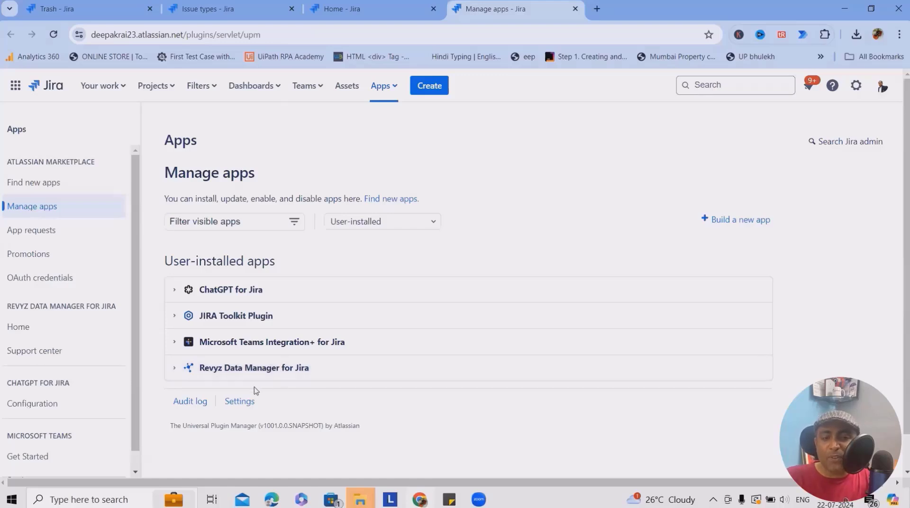
click(362, 10)
click(654, 124)
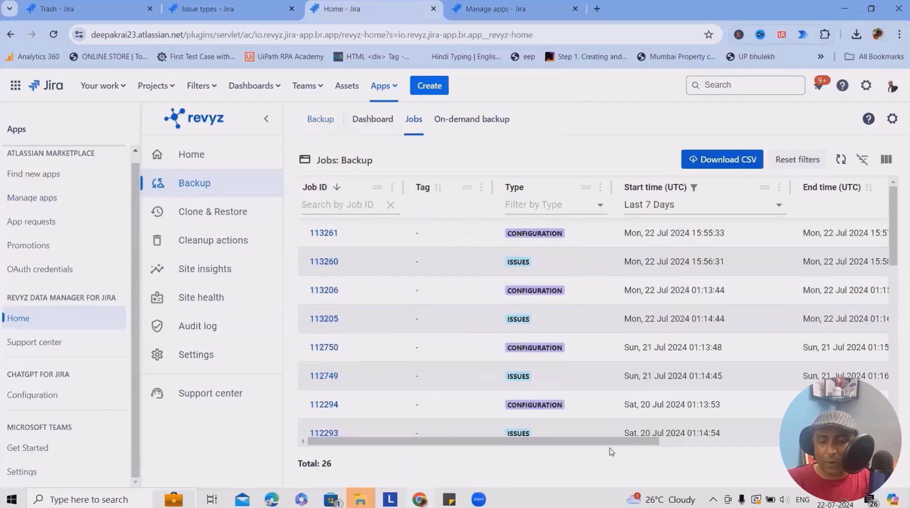
scroll(602, 443, right, 5)
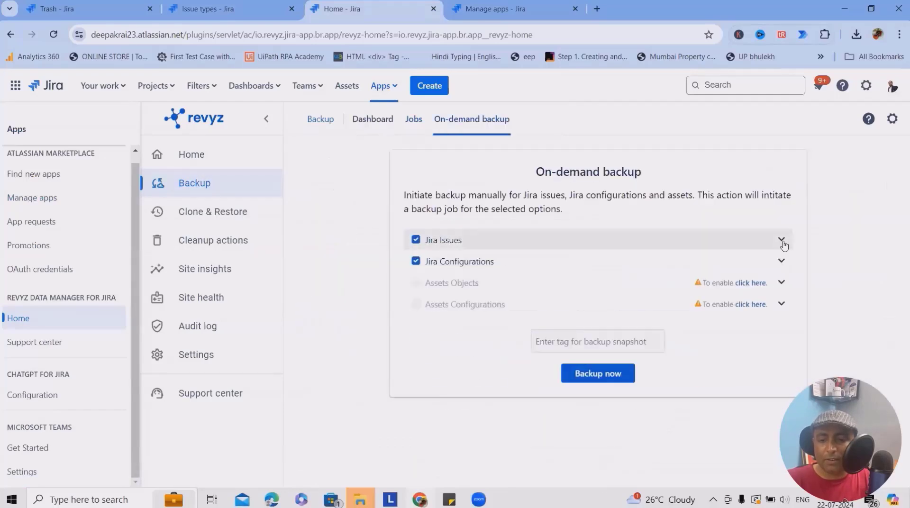
- Examine which objects the Jira Issues and Jira Configurations options include in an on-demand backup
click(781, 239)
click(780, 339)
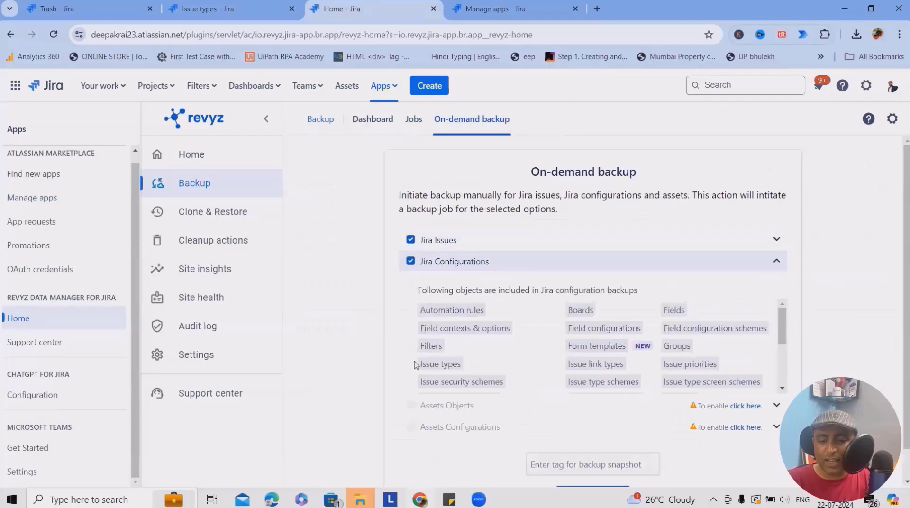
scroll(865, 357, down, 1)
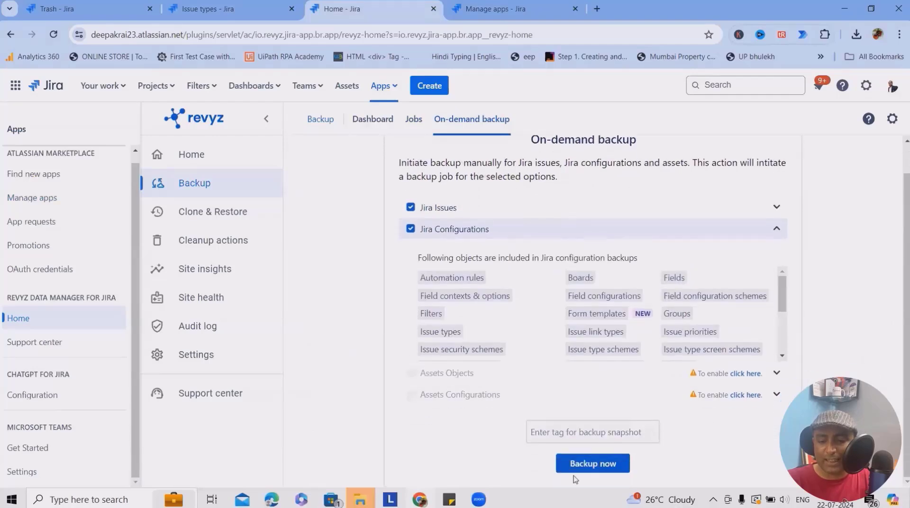
click(576, 471)
click(658, 251)
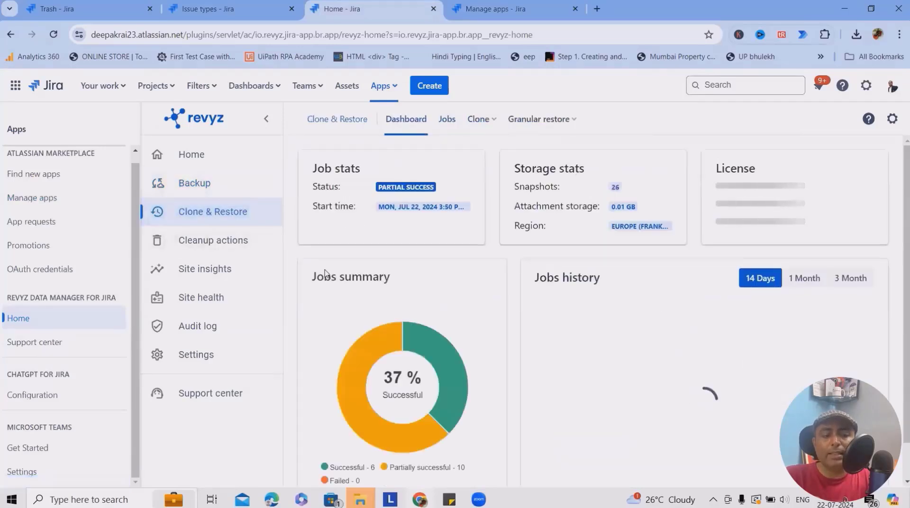
- Set up a project clone onto the same site with the Mon, 22 Jul 2024 15:55:33 GMT configuration snapshot as source and destination, and list its projects
click(487, 123)
click(488, 217)
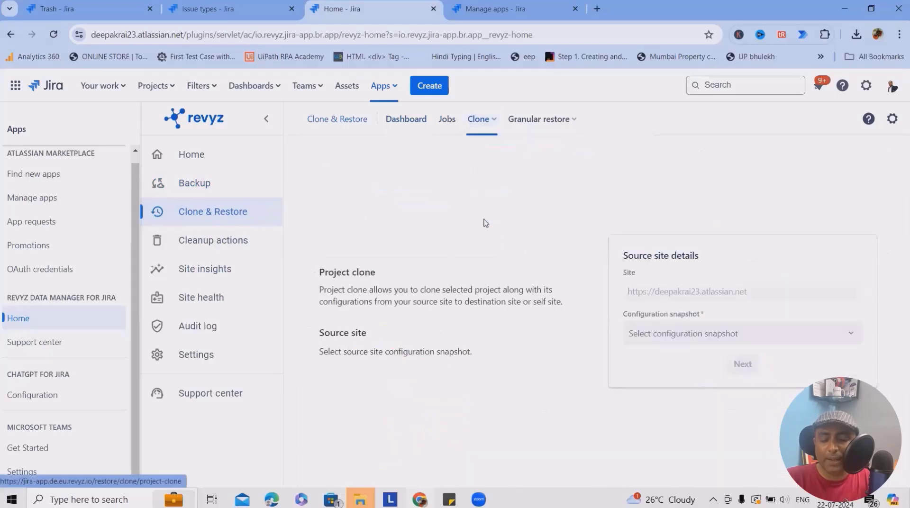
click(851, 334)
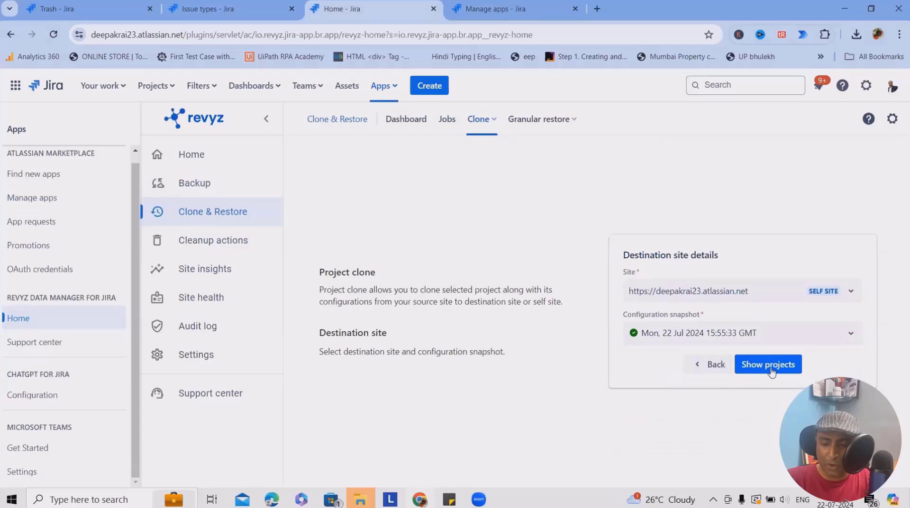
click(773, 365)
- Select the Data_Migration project for cloning and enable restoring its issues
scroll(469, 398, down, 2)
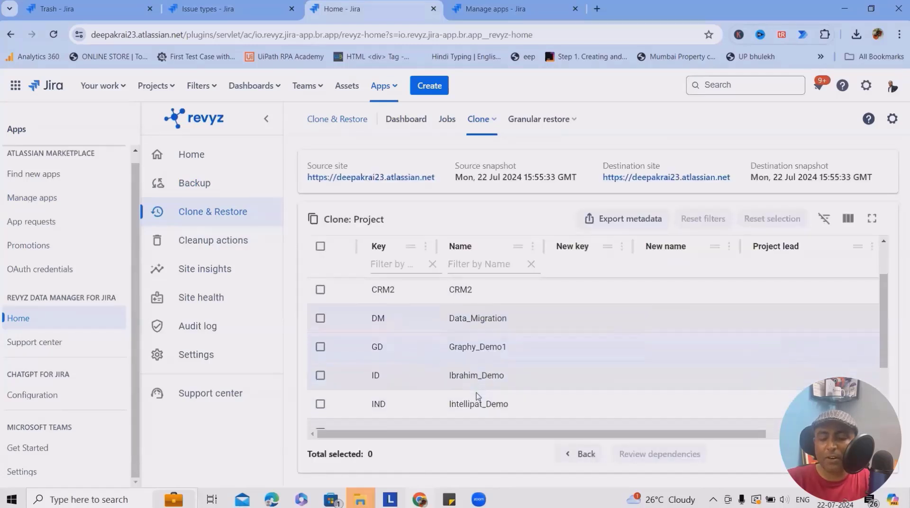
scroll(474, 400, up, 2)
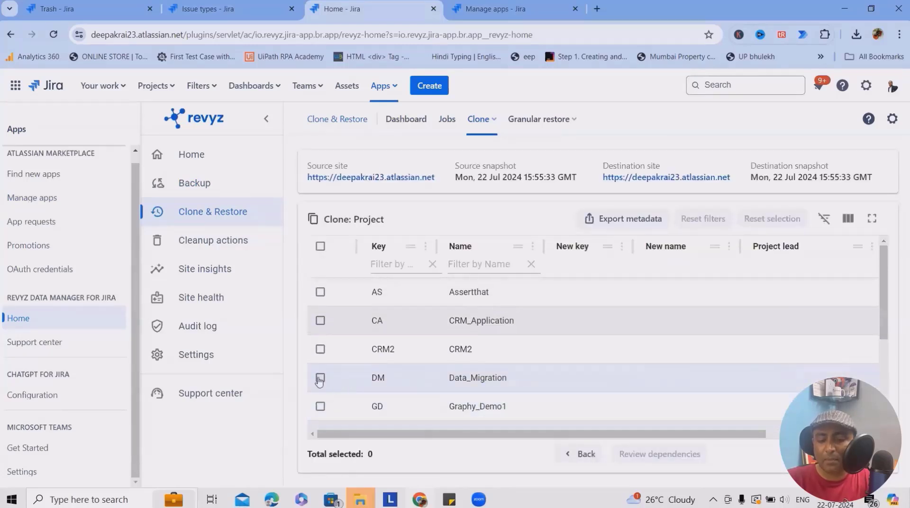
click(321, 378)
drag(678, 434, 781, 435)
click(781, 379)
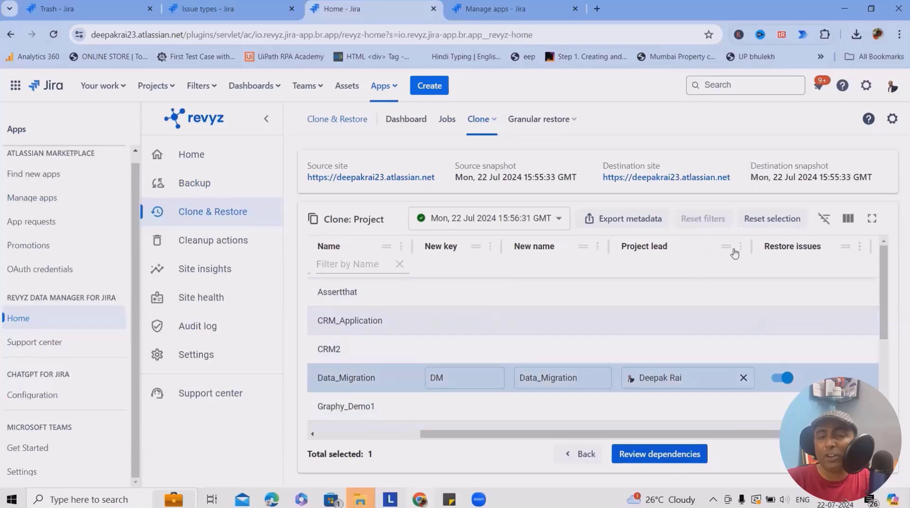
- Review the dependencies of the Data_Migration project clone, expand the user selected items, and show the clone summary
click(668, 454)
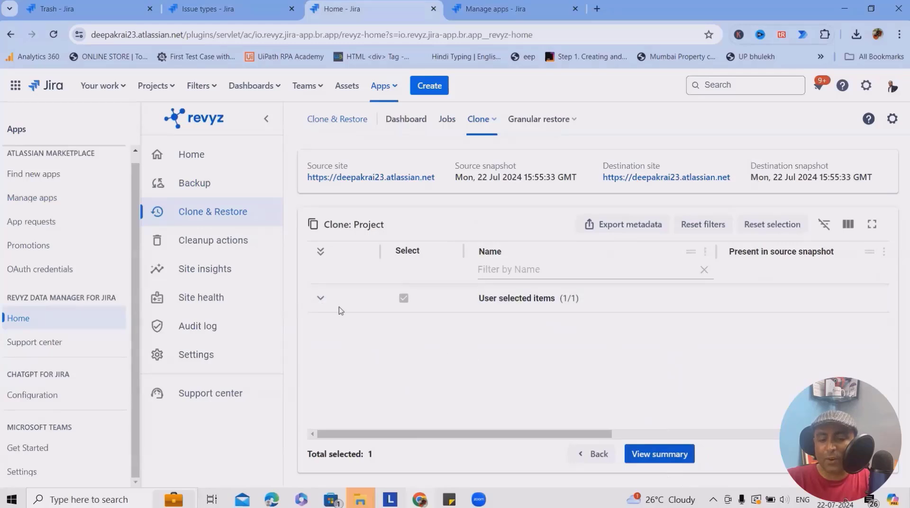
click(320, 298)
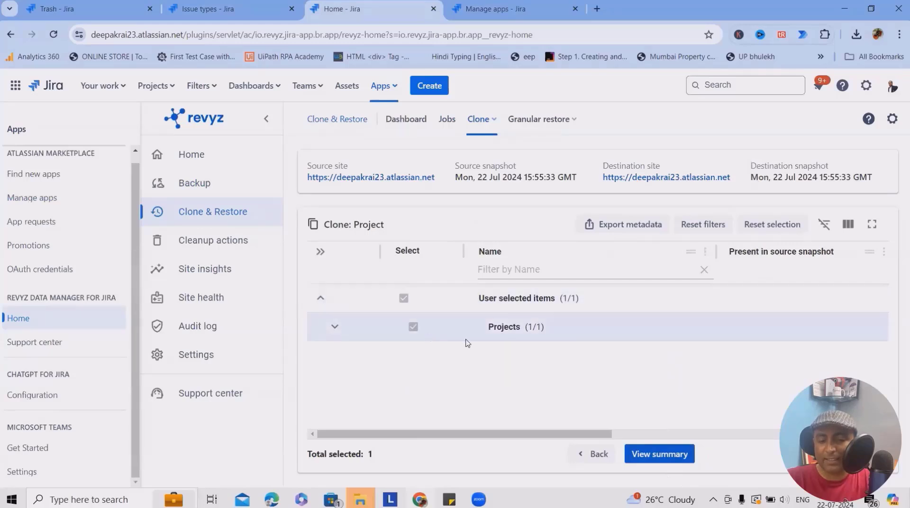
click(673, 455)
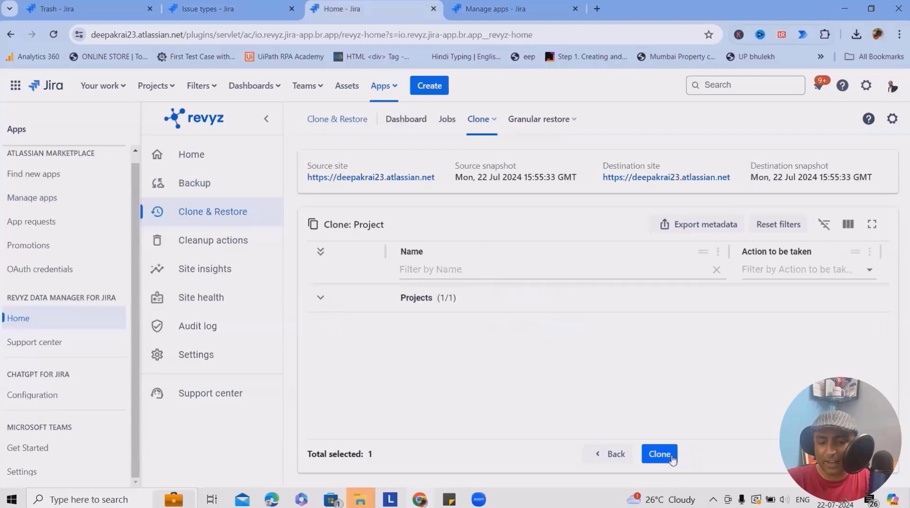
- Start the project clone, confirming it with the copied site name, and look over its entry in the restore jobs list
click(661, 456)
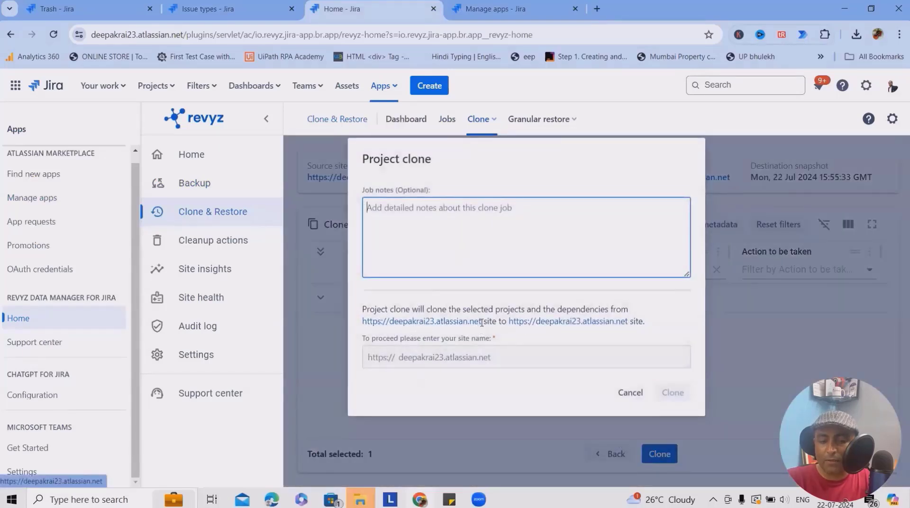
drag(483, 323, 390, 323)
key(ctrl+c)
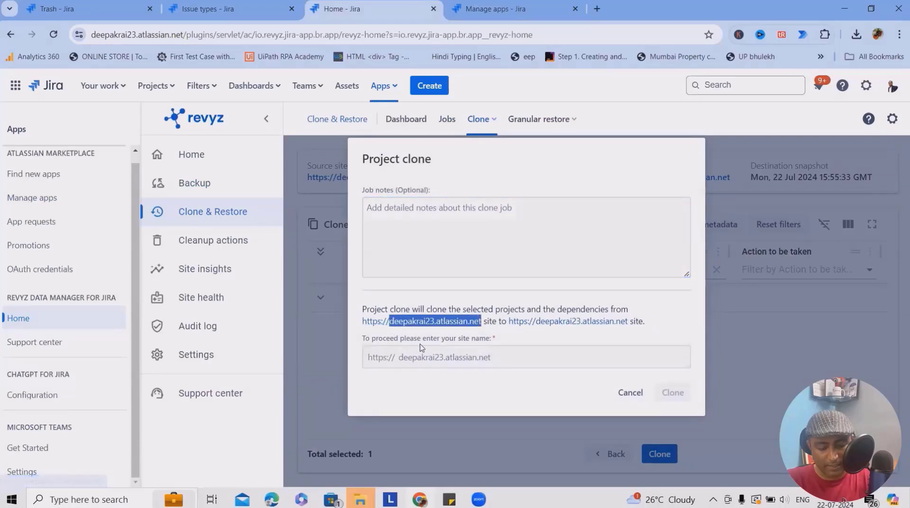
click(433, 362)
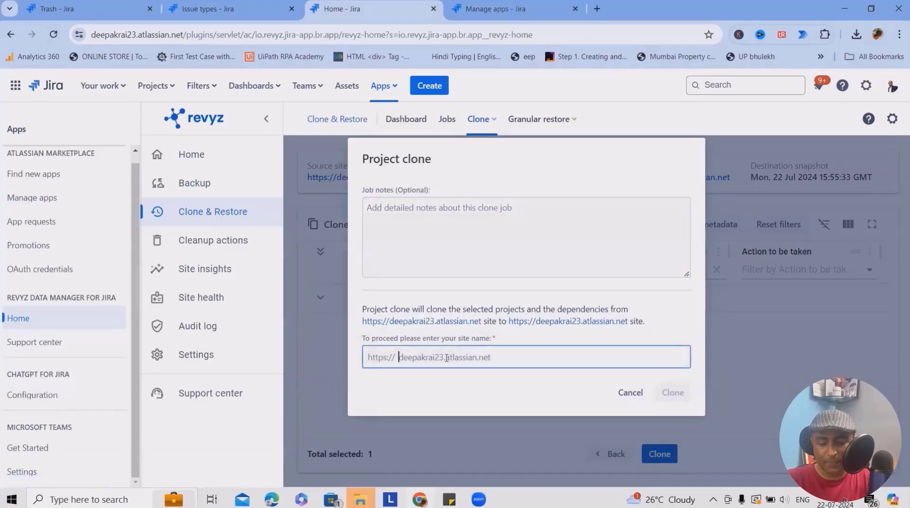
key(ctrl+v)
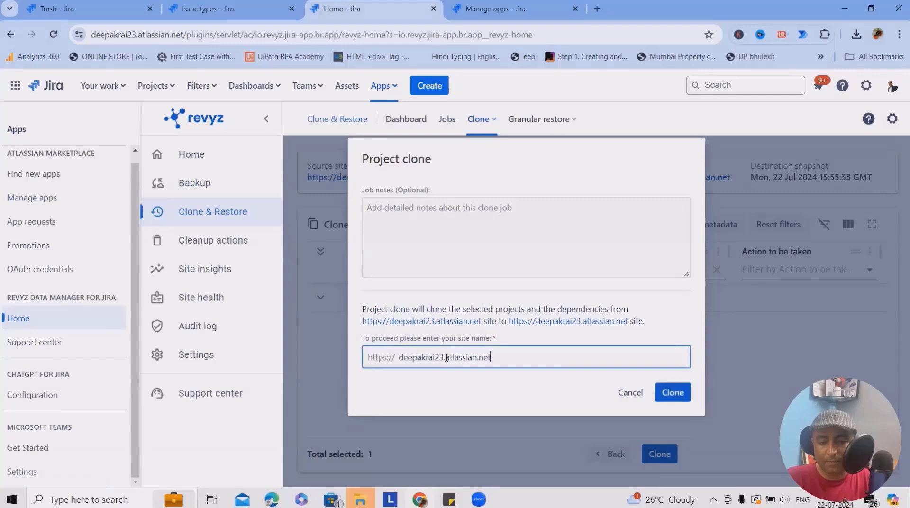
click(672, 393)
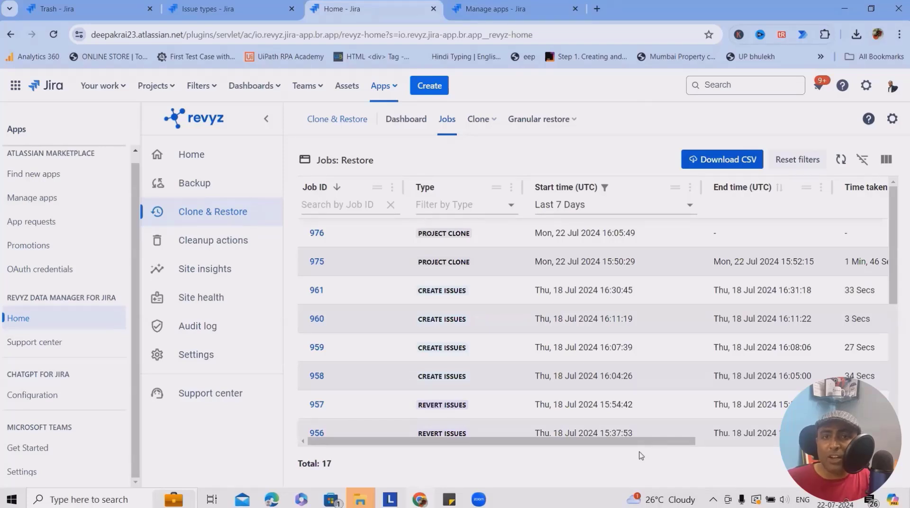
drag(617, 441, 799, 440)
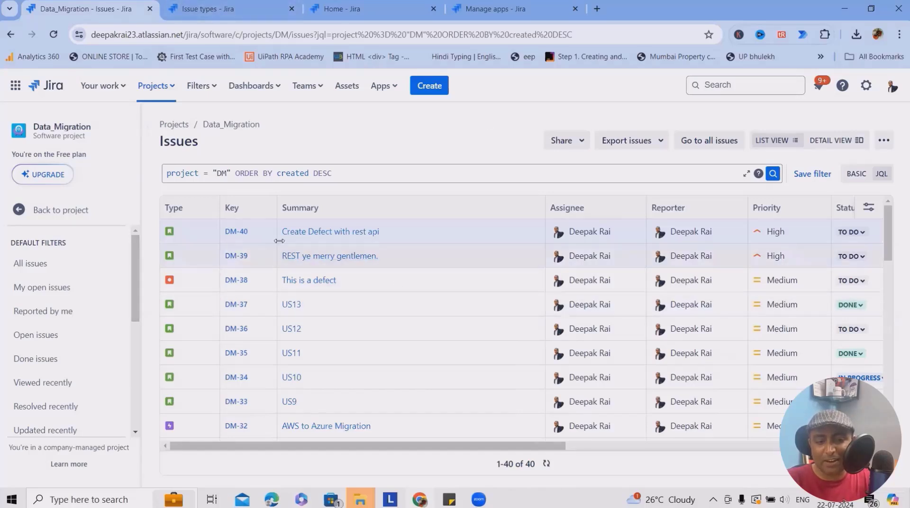
- Open issue DM-40 in the Data_Migration project and read its history to check who created it
click(237, 231)
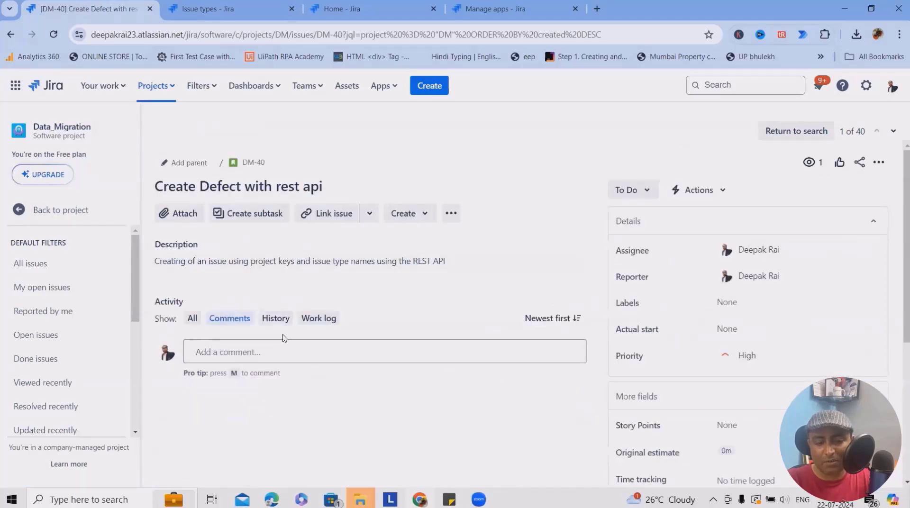
click(275, 318)
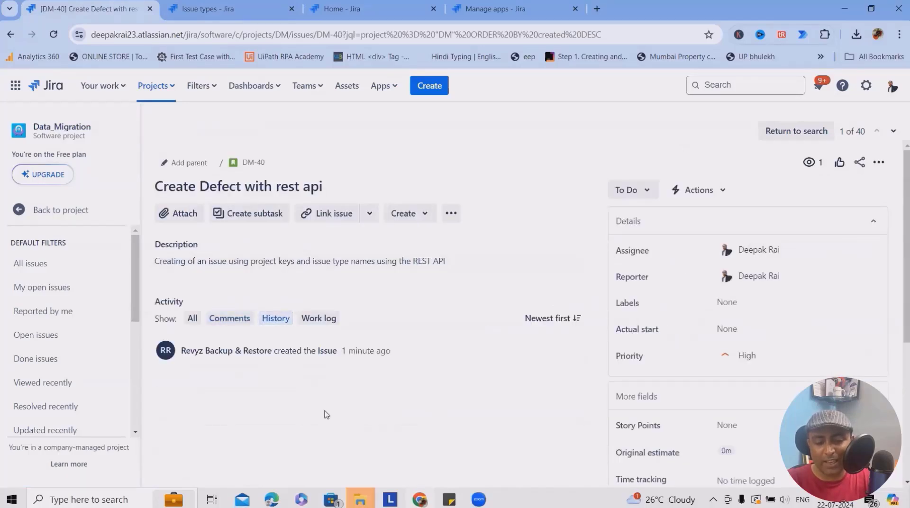
drag(403, 353, 172, 365)
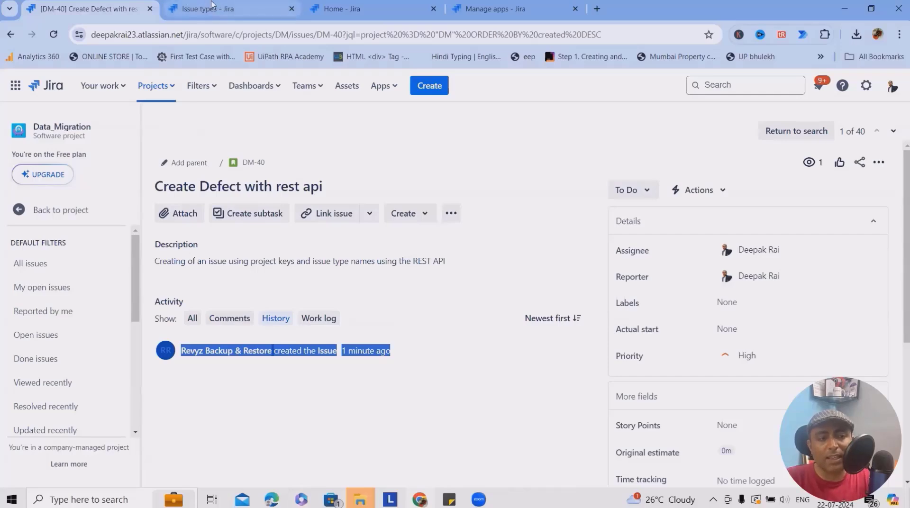
- Refresh the Jira issue types list and look through it for the deleted issue type
click(190, 8)
click(53, 34)
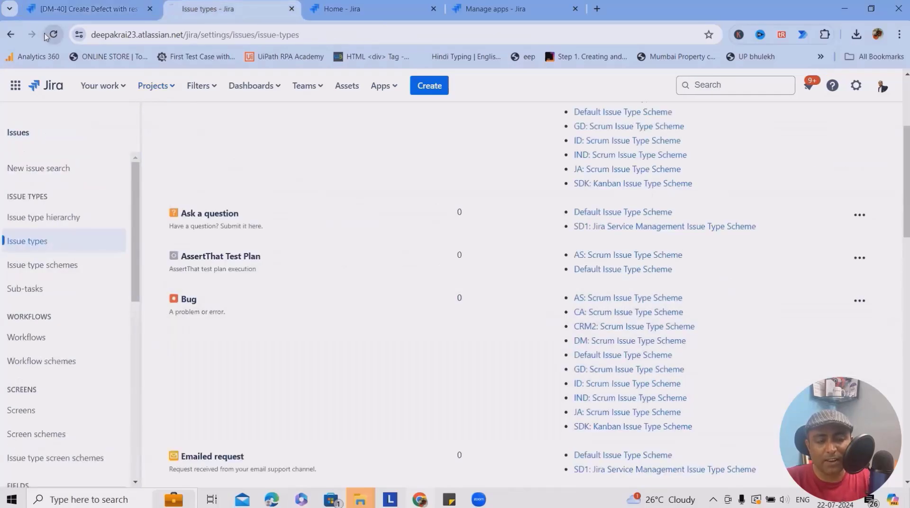
scroll(332, 370, down, 10)
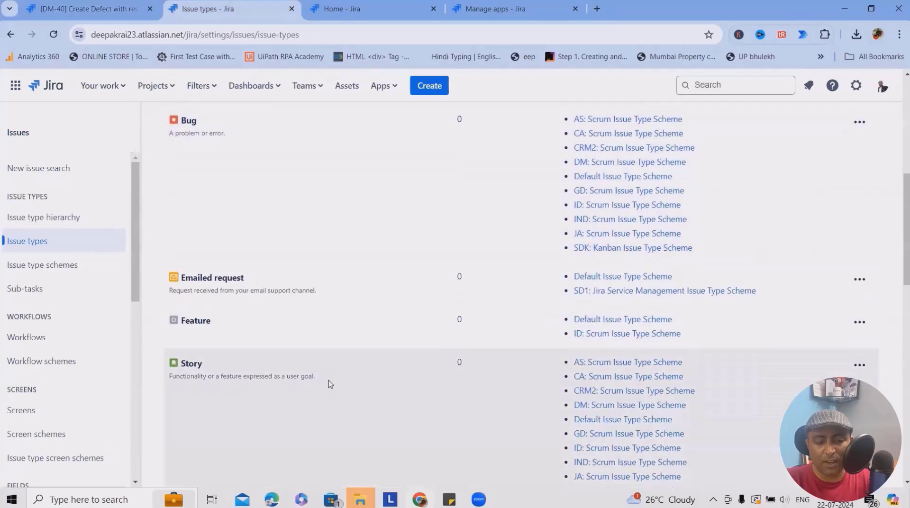
scroll(326, 392, down, 10)
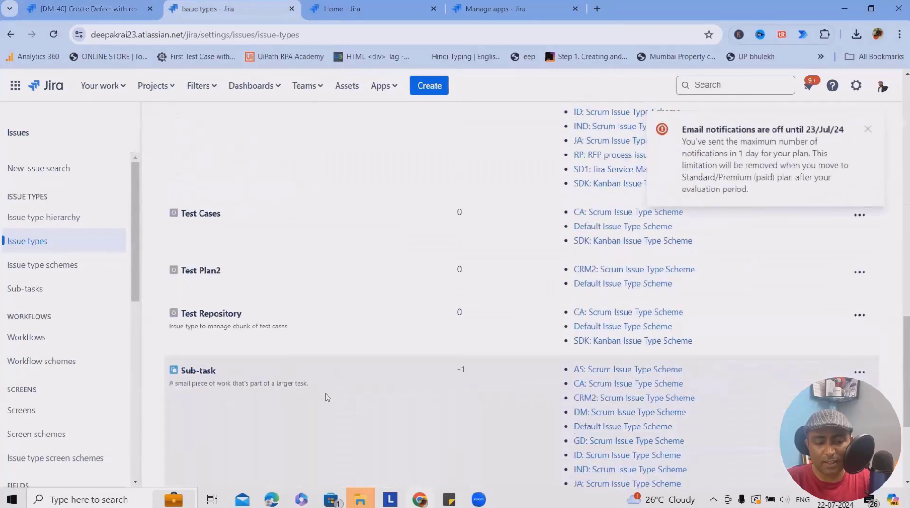
scroll(327, 399, up, 5)
- Compare the Mon, 22 Jul 2024 15:55:33 GMT source snapshot with the self-site 16:04:39 GMT destination snapshot for a Jira configurations clone
key(ctrl+Tab)
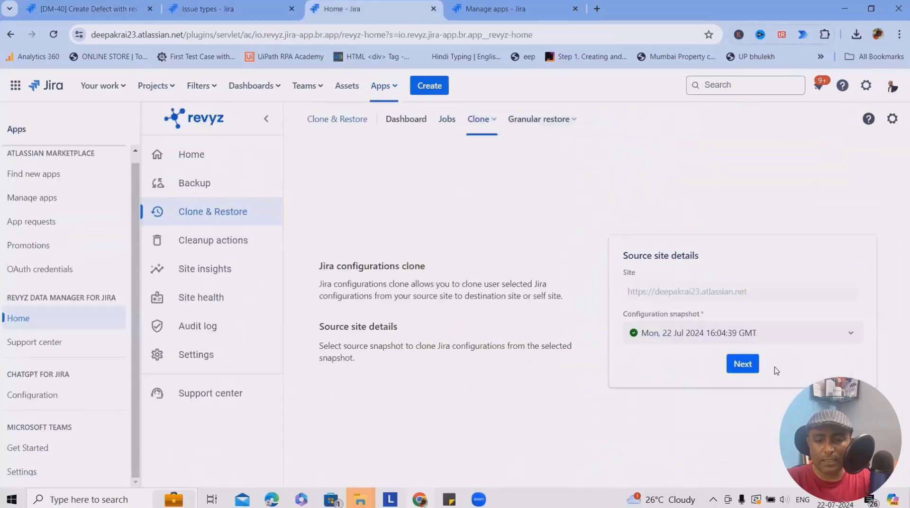
click(852, 335)
click(754, 400)
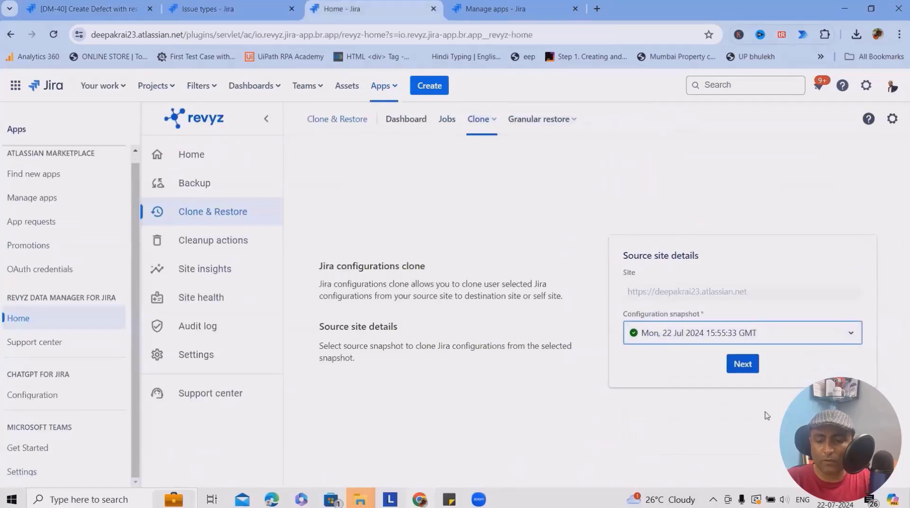
click(749, 364)
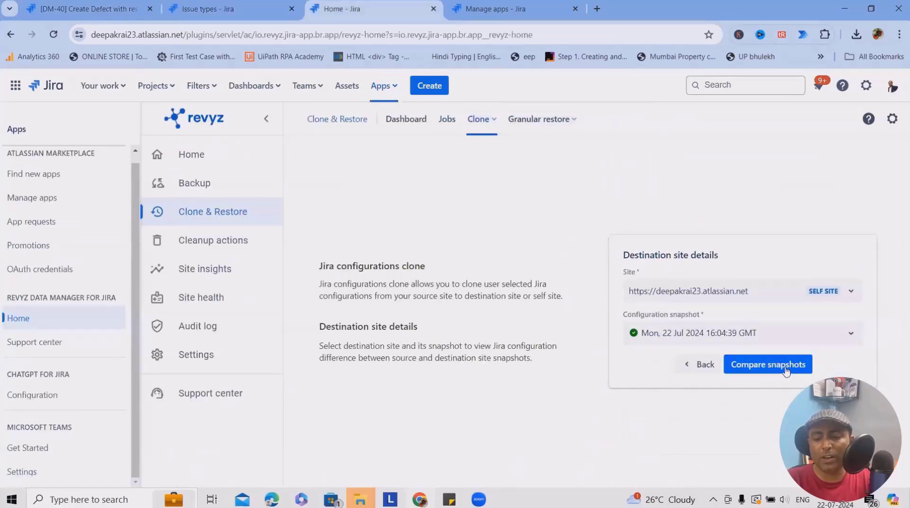
click(834, 338)
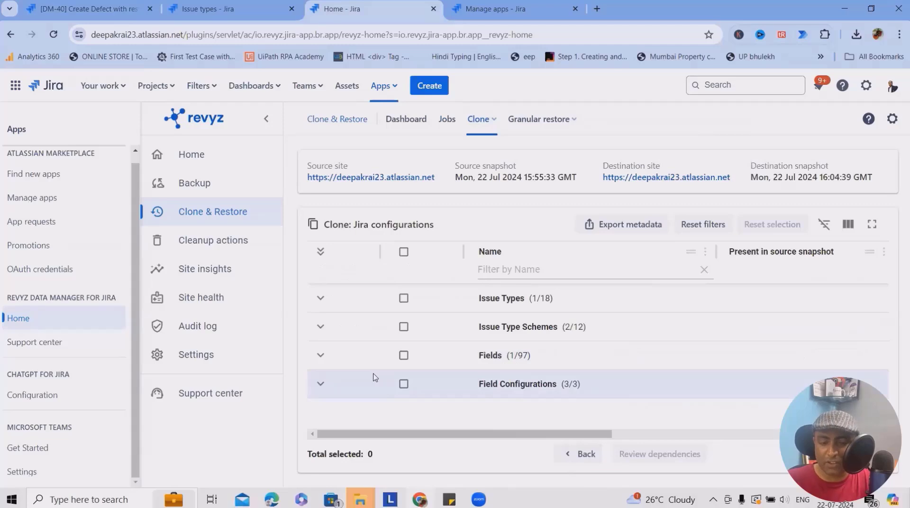
- Select the Issue Types, Issue Type Schemes, Fields and Field Configurations differences for cloning
click(403, 298)
click(404, 327)
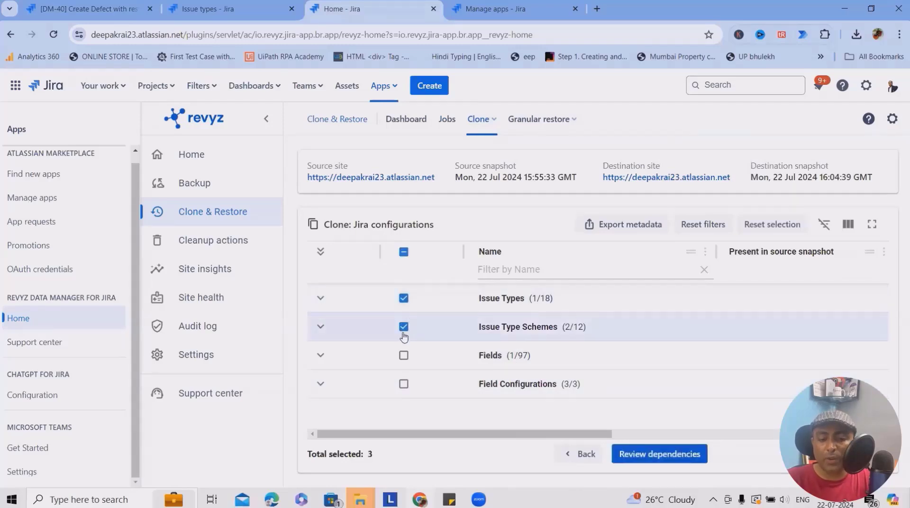
click(403, 355)
click(404, 384)
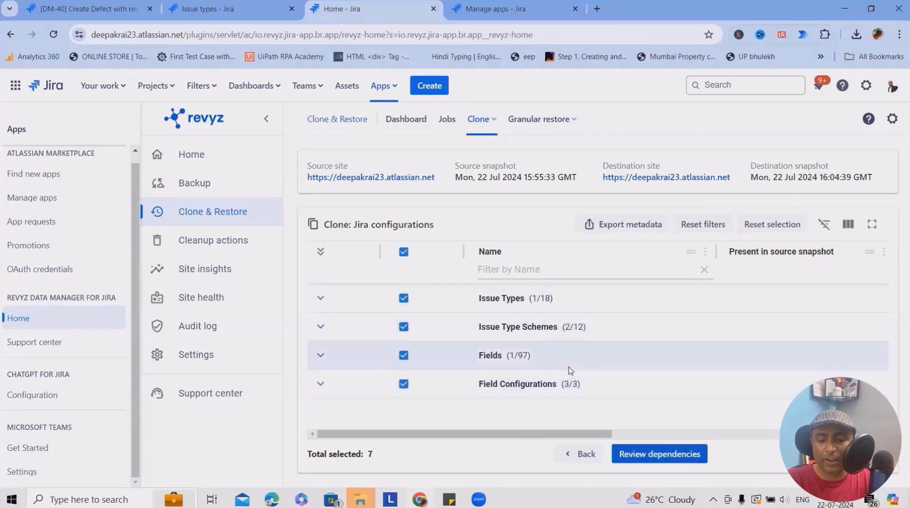
- Take the configurations clone through its dependency review and summary to the confirmation, and select the source site's address there
click(677, 459)
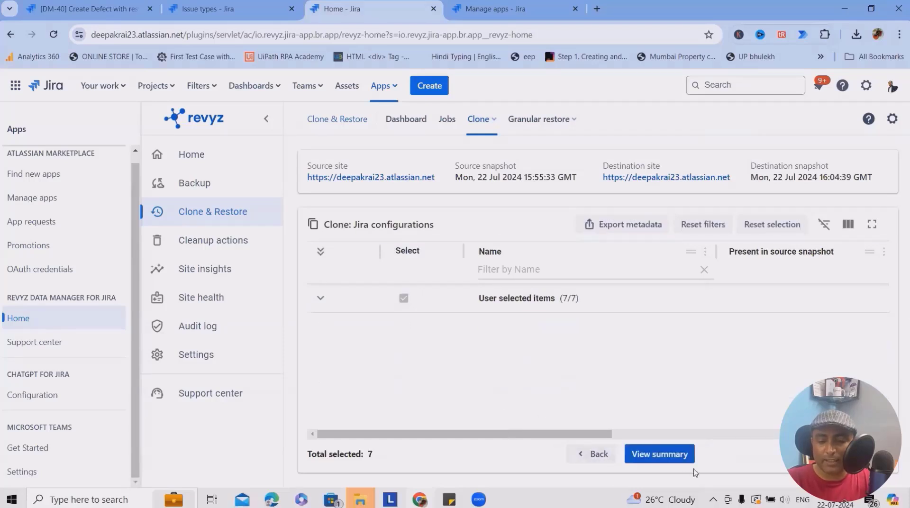
click(649, 457)
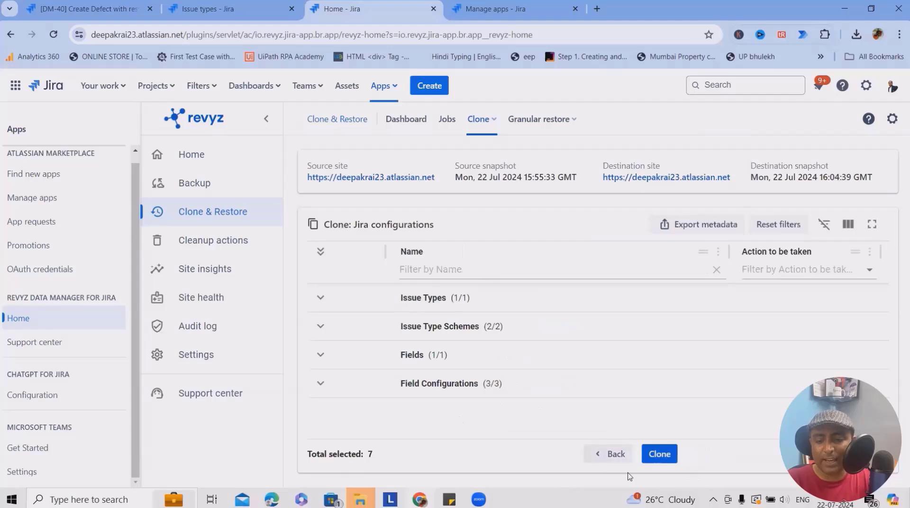
click(660, 454)
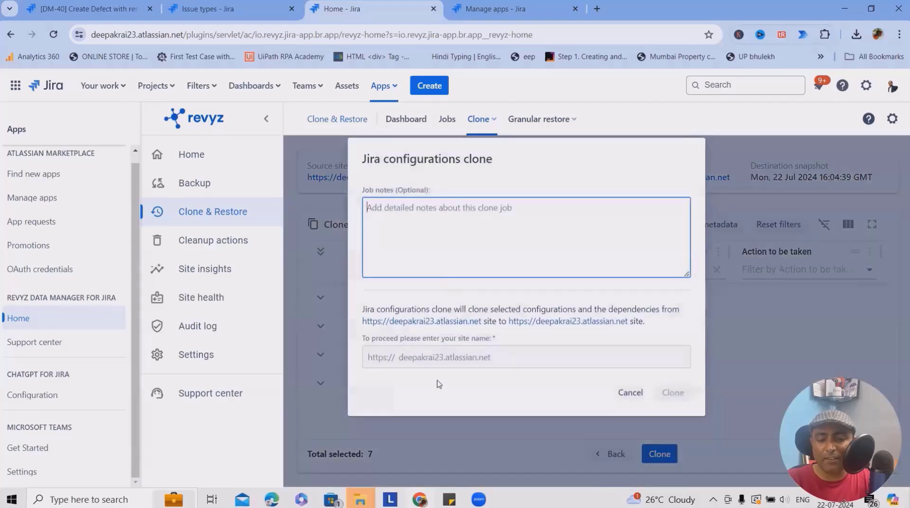
drag(484, 322, 365, 329)
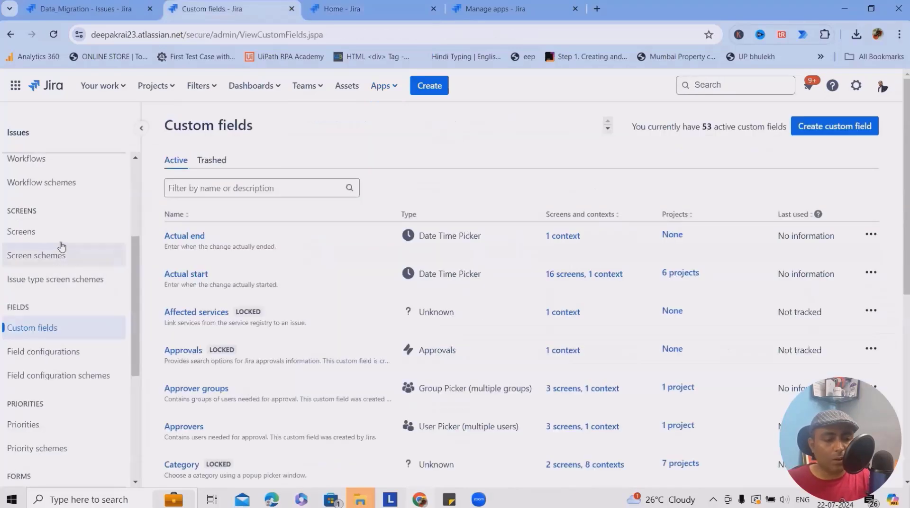
- Check the Jira issue types list for the restored Intellipat issue type
scroll(62, 216, up, 3)
click(44, 240)
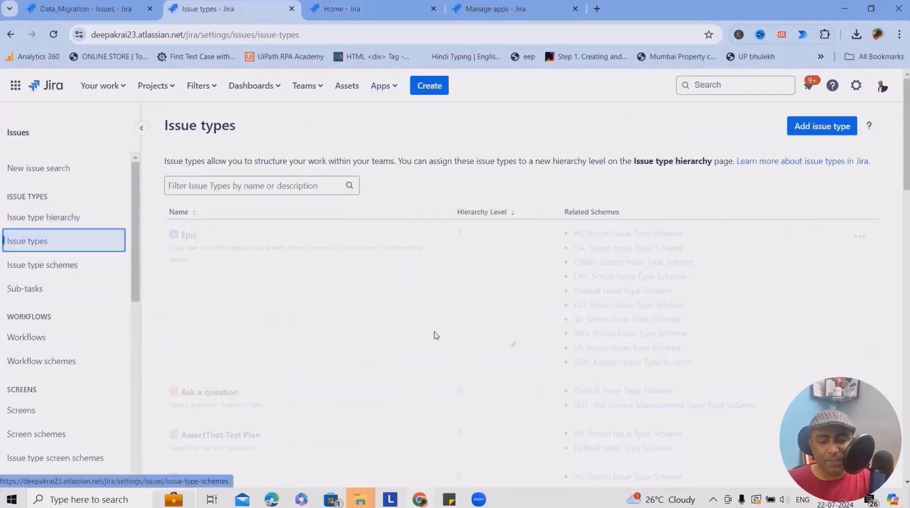
scroll(528, 203, down, 5)
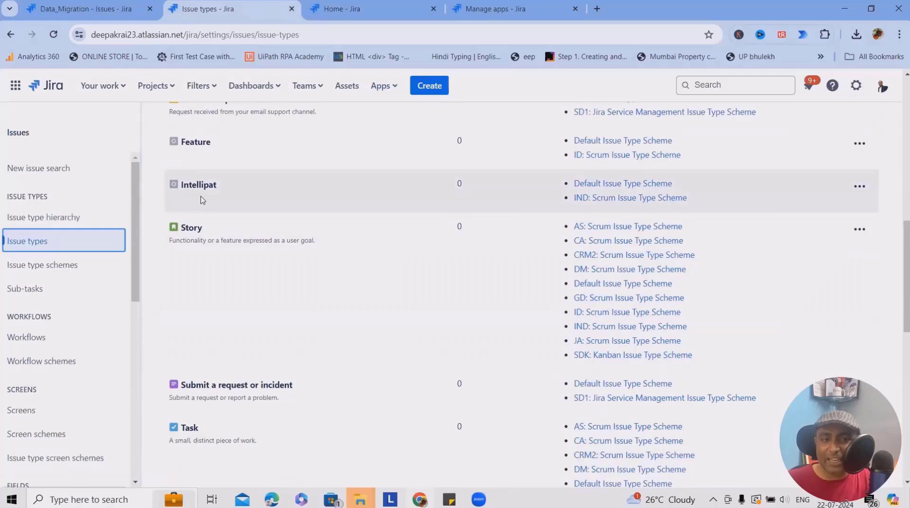
- Open the Jira custom fields list and look through its first page for the restored custom field
scroll(83, 305, down, 4)
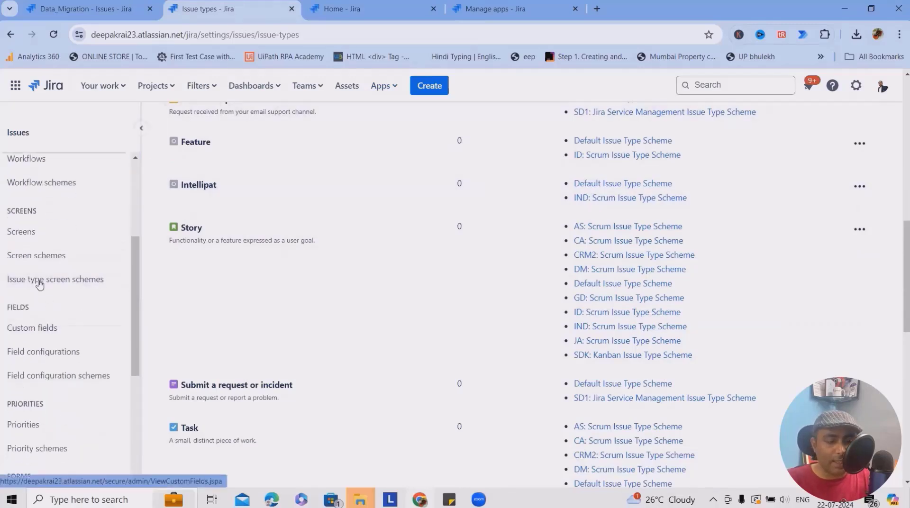
scroll(40, 332, down, 2)
click(43, 268)
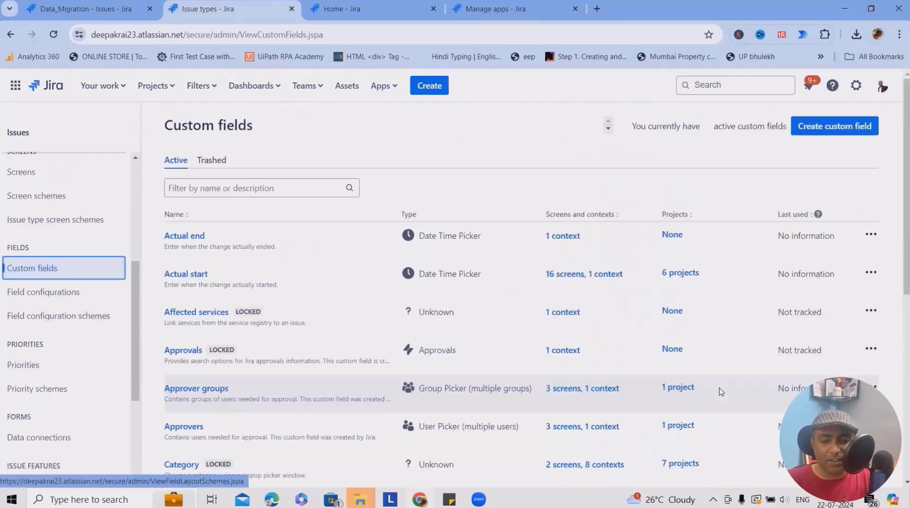
scroll(512, 375, down, 6)
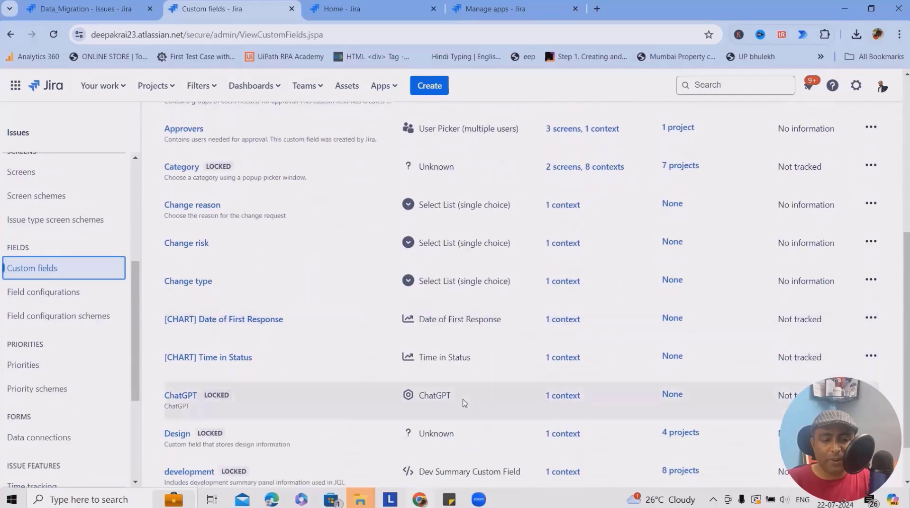
scroll(464, 403, down, 2)
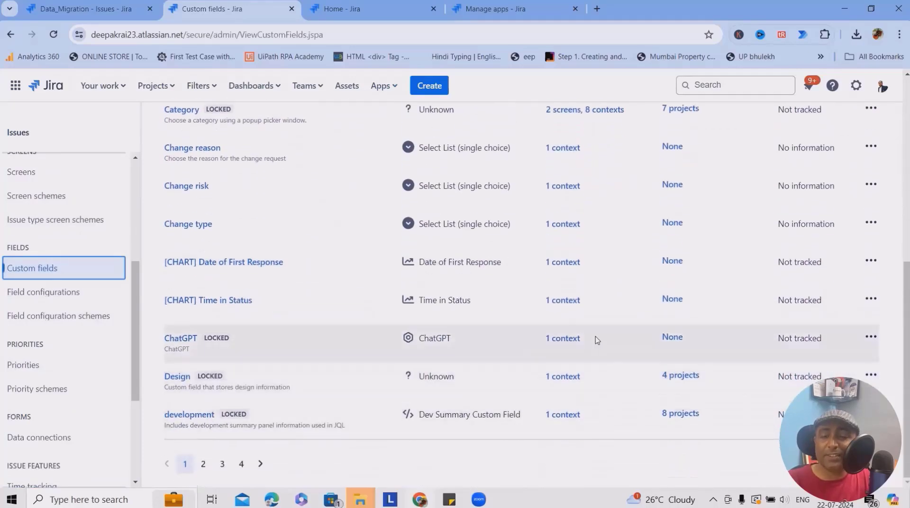